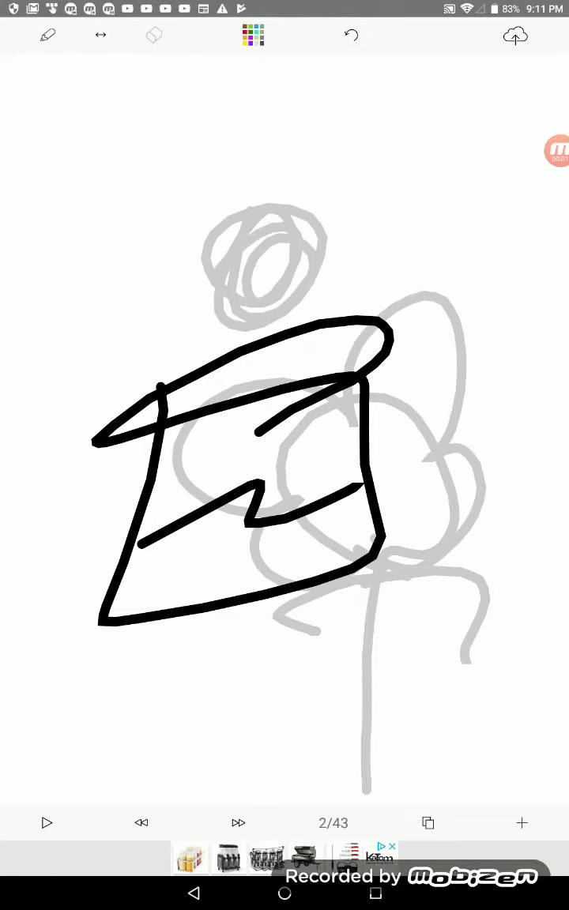
left_click(237, 822)
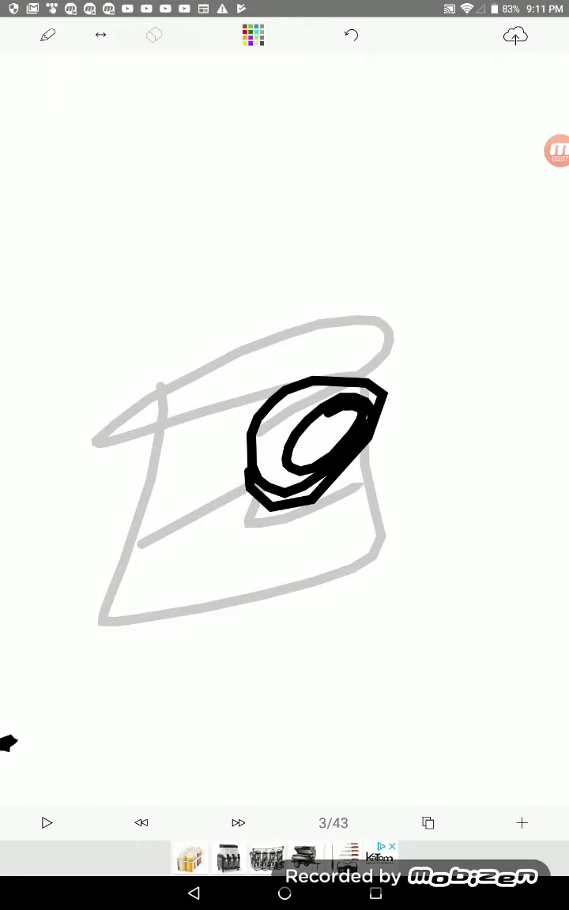
Step from frame 1 to frame 5, back to 4 once, and return to frame 5
left_click(238, 823)
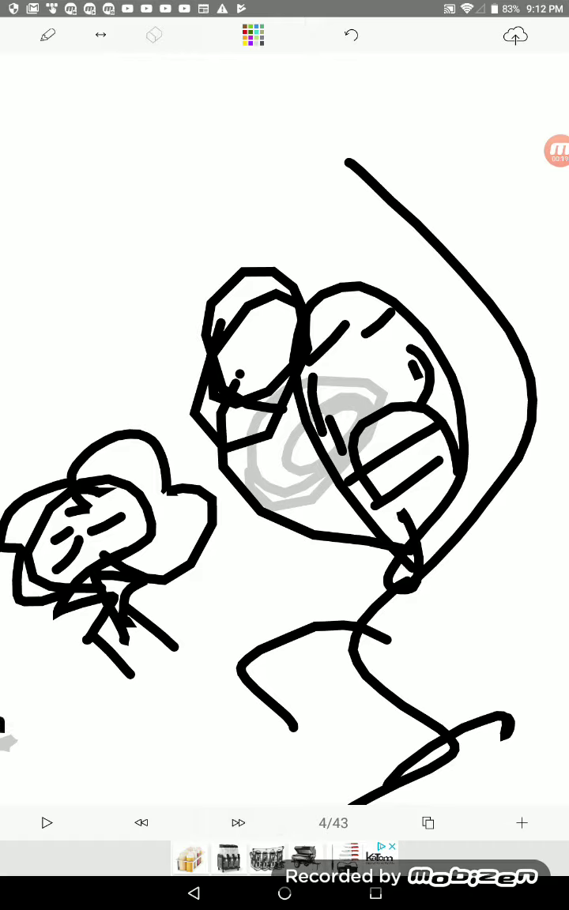
left_click(238, 822)
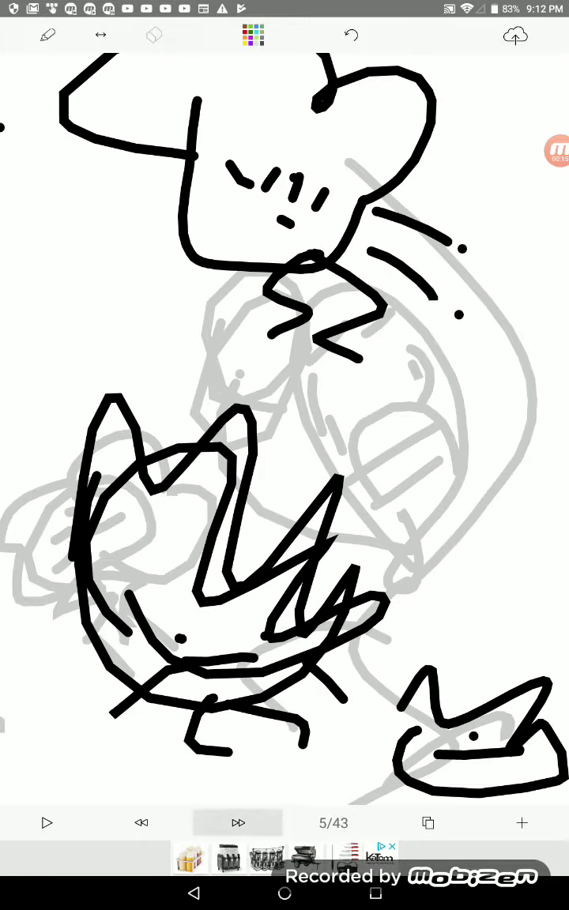
left_click(142, 822)
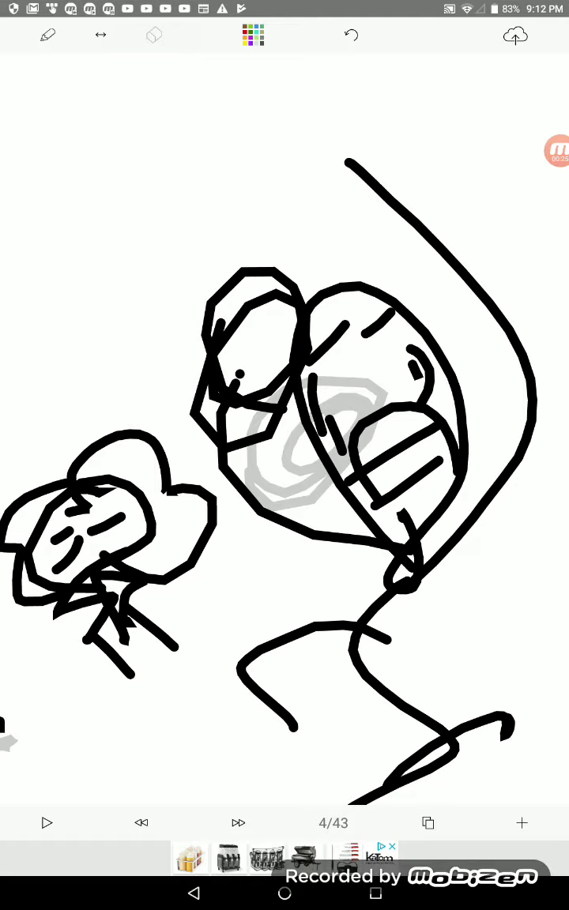
left_click(238, 823)
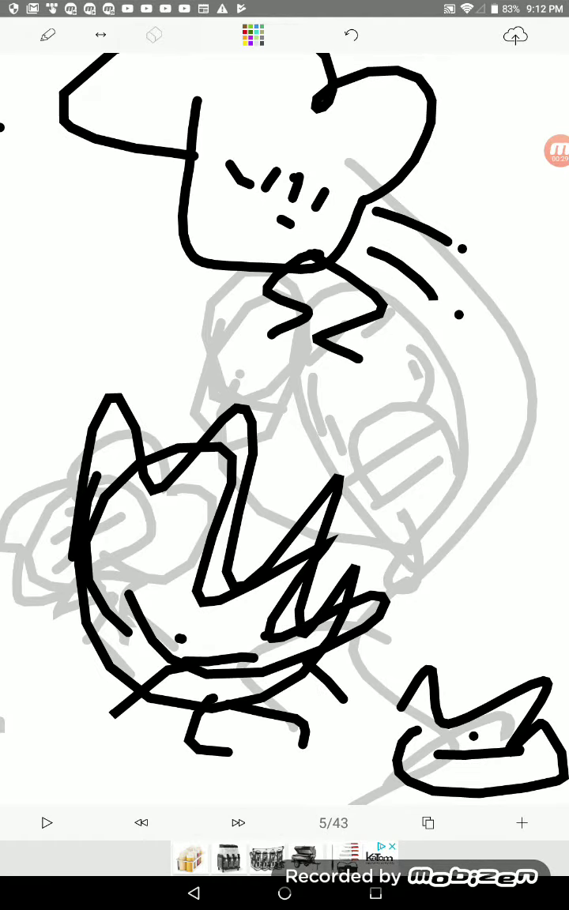
Advance one frame at a time through frames 6 to 11
left_click(238, 822)
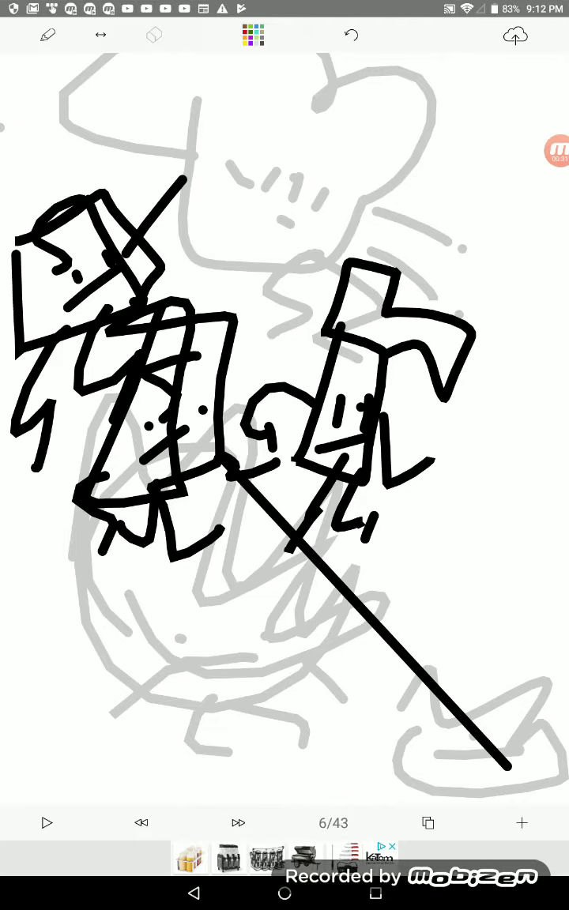
left_click(237, 822)
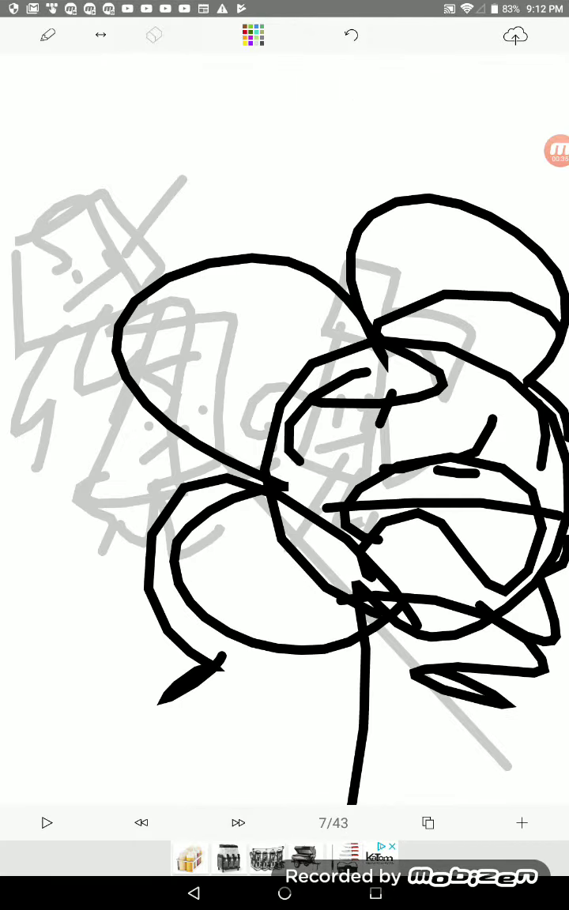
left_click(237, 822)
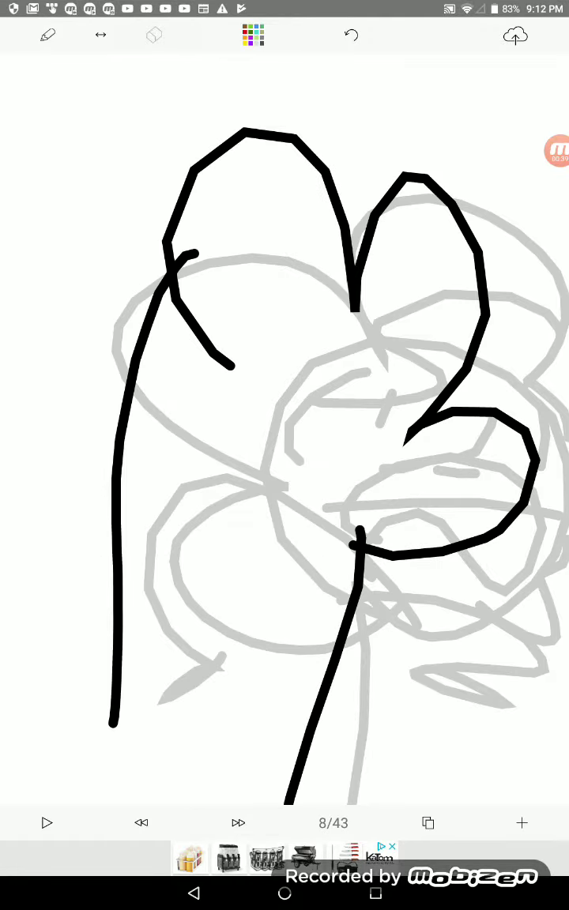
left_click(237, 822)
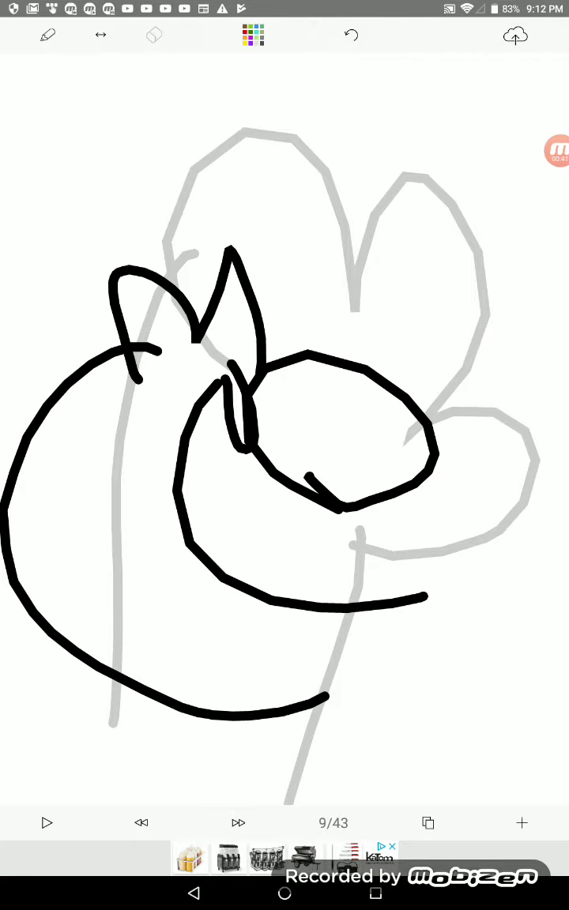
left_click(238, 823)
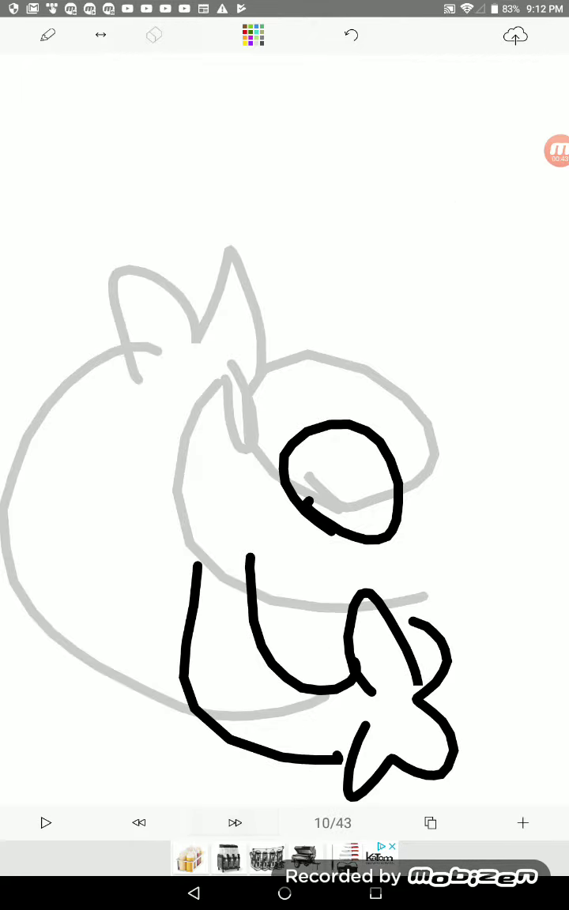
left_click(238, 822)
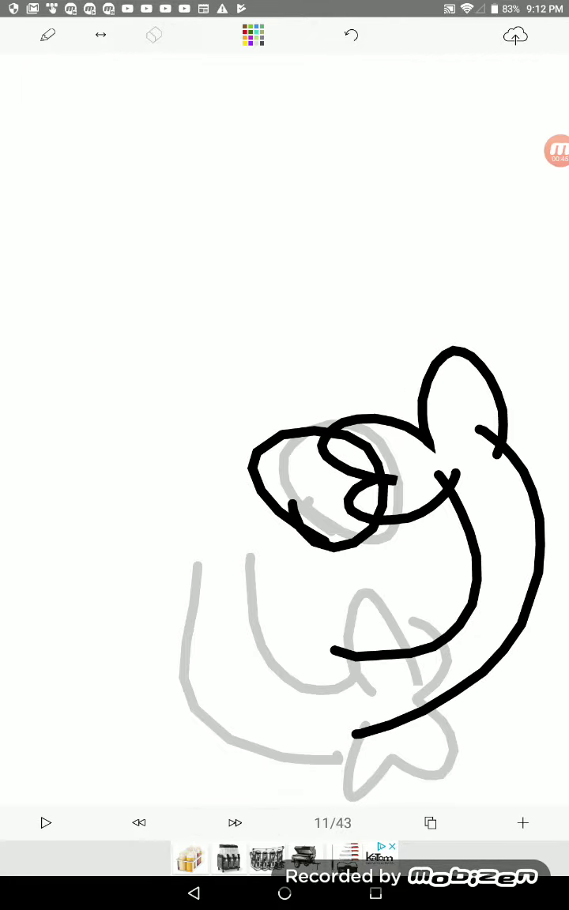
Step back and forth among frames 8–11 to review the small fan-holding figure
left_click(142, 822)
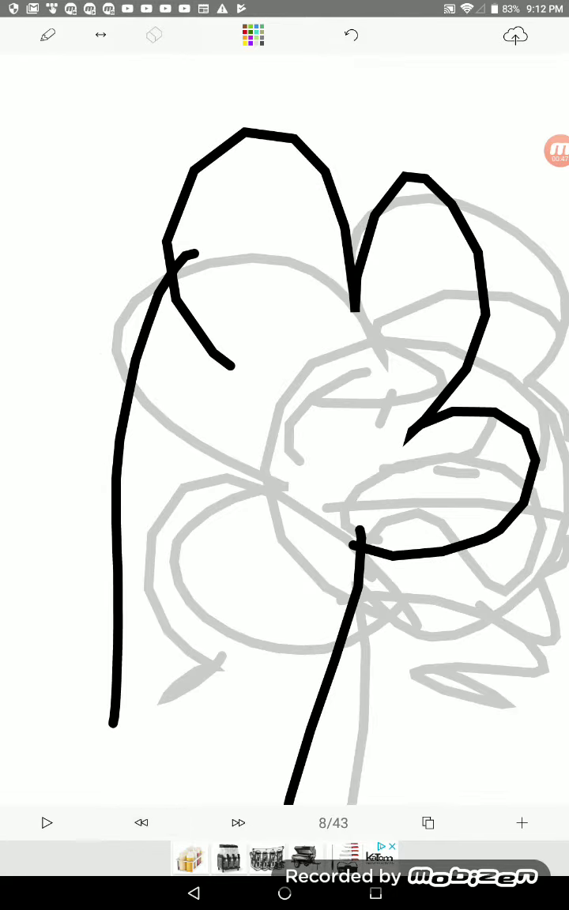
left_click(237, 822)
left_click(238, 822)
left_click(238, 822)
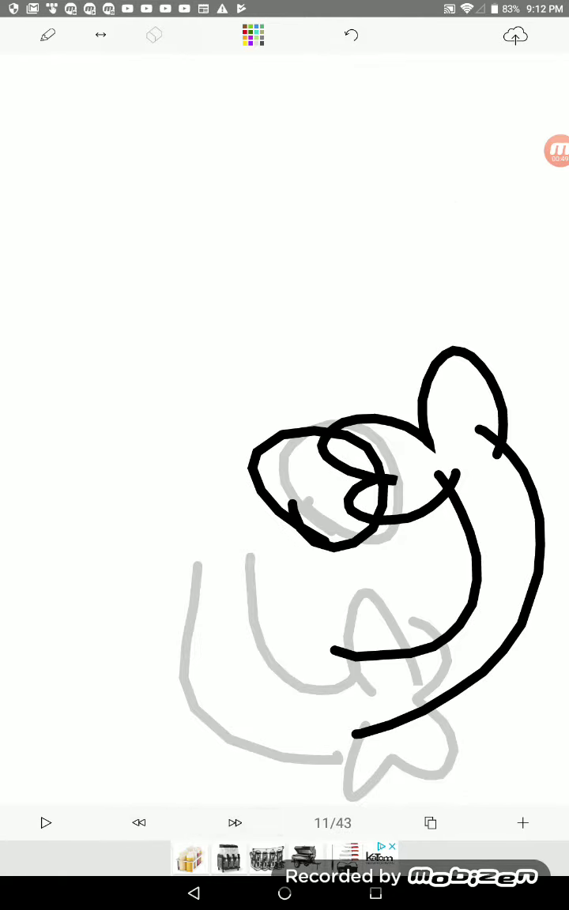
left_click(139, 822)
left_click(139, 822)
left_click(235, 822)
left_click(235, 822)
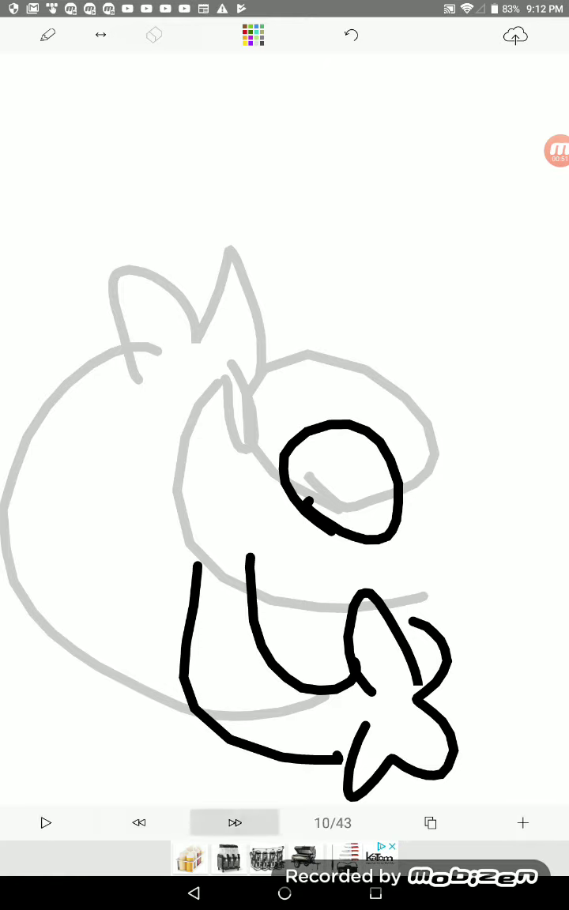
left_click(139, 822)
left_click(234, 822)
left_click(234, 822)
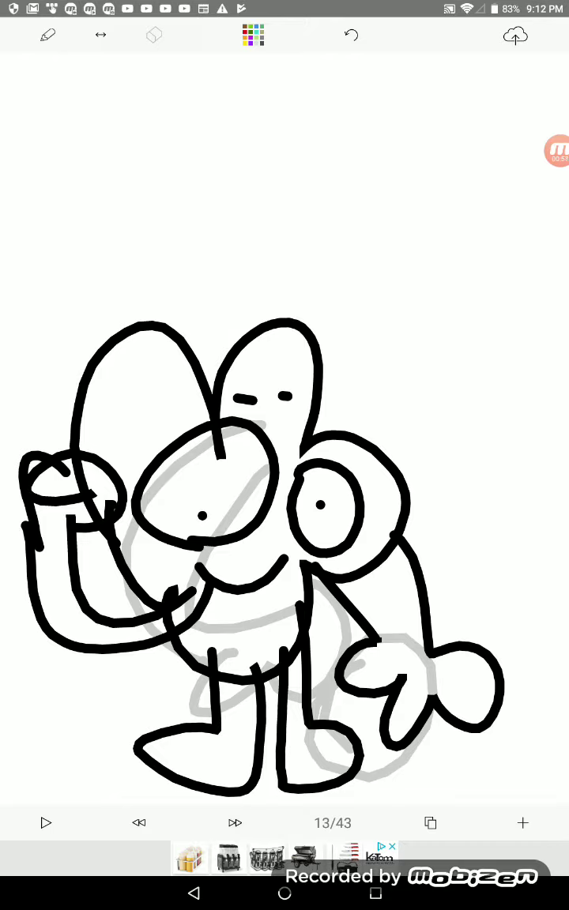
Advance to frame 14, play the whole 43-frame animation, then step to frame 4
left_click(234, 822)
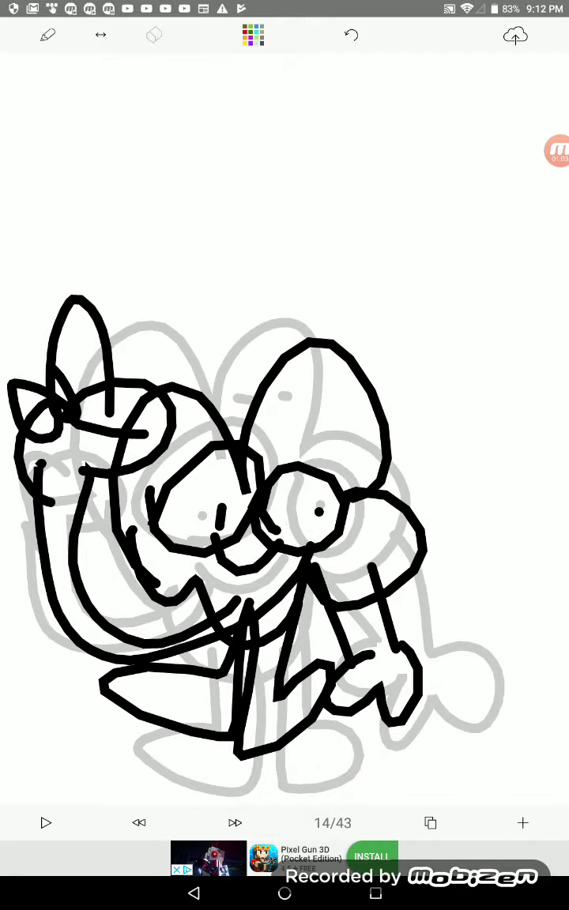
left_click(46, 822)
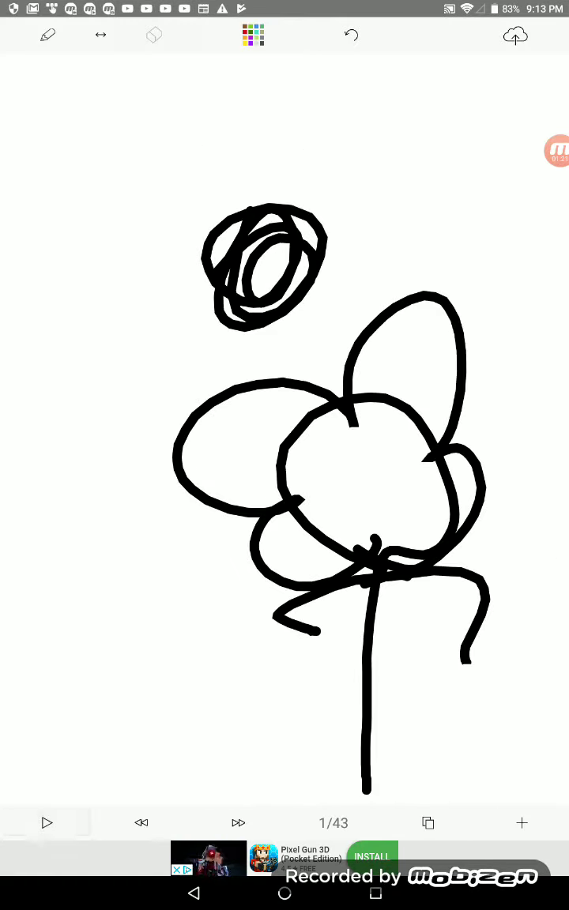
left_click(238, 822)
left_click(237, 822)
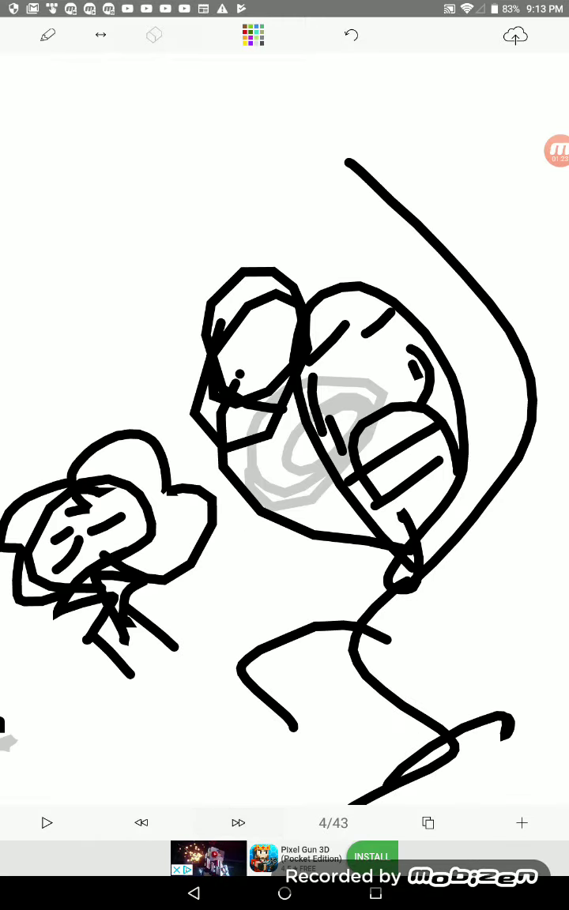
Step forward through frames 19–26 with onion skin, backing up one frame at the end
left_click(238, 822)
left_click(237, 822)
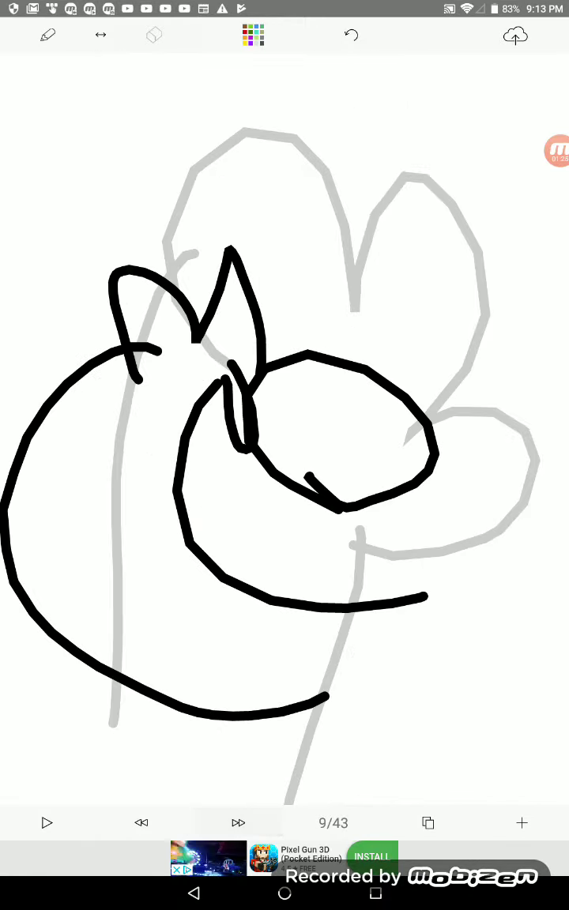
left_click(238, 822)
left_click(238, 822)
left_click(238, 822)
left_click(235, 822)
left_click(234, 822)
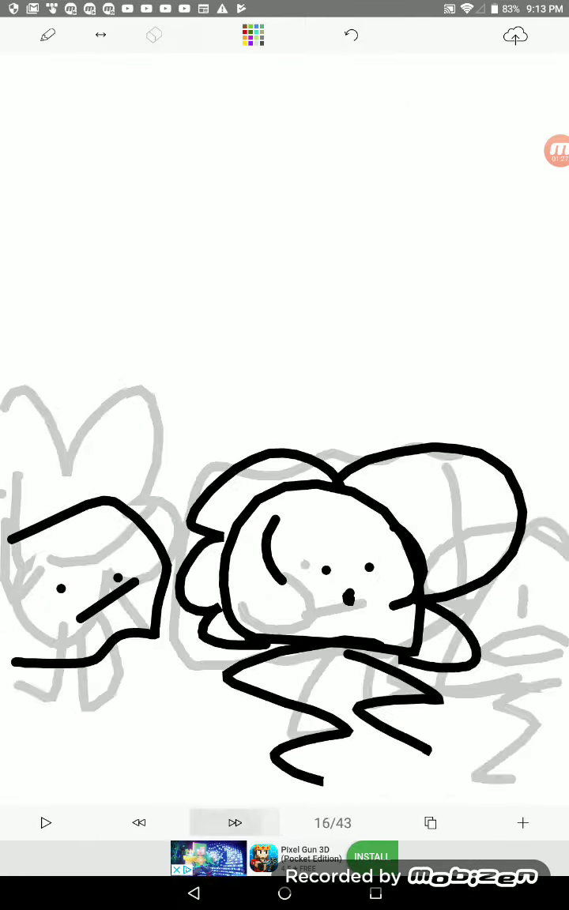
left_click(234, 822)
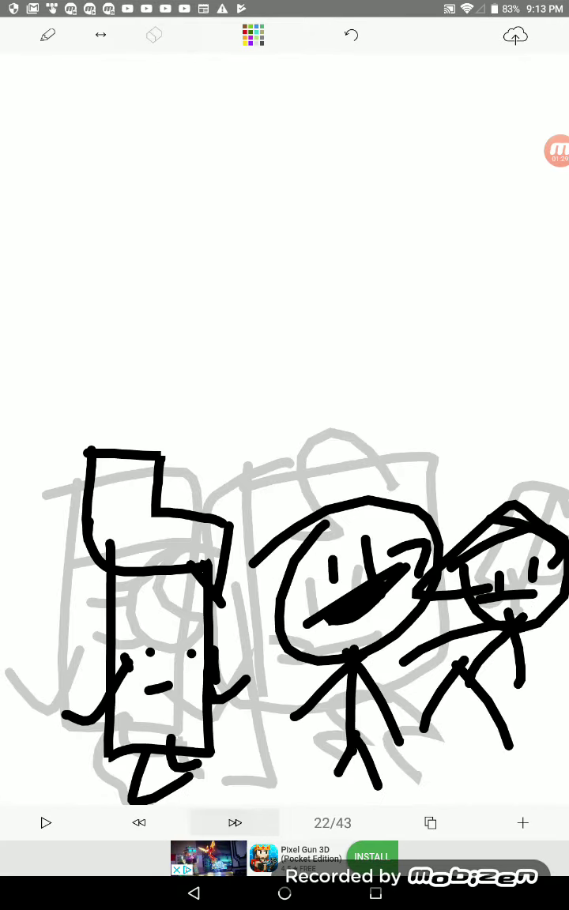
left_click(235, 822)
left_click(234, 822)
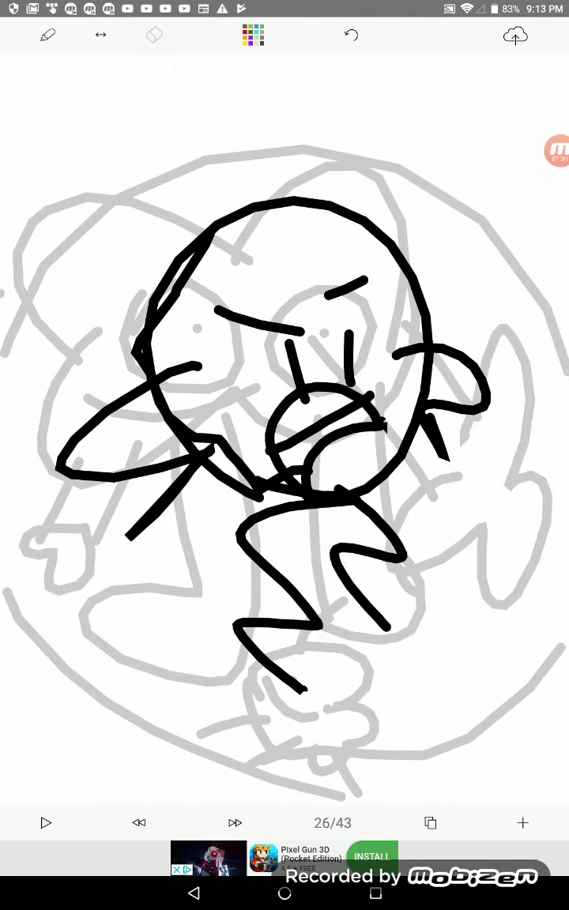
left_click(139, 822)
left_click(235, 822)
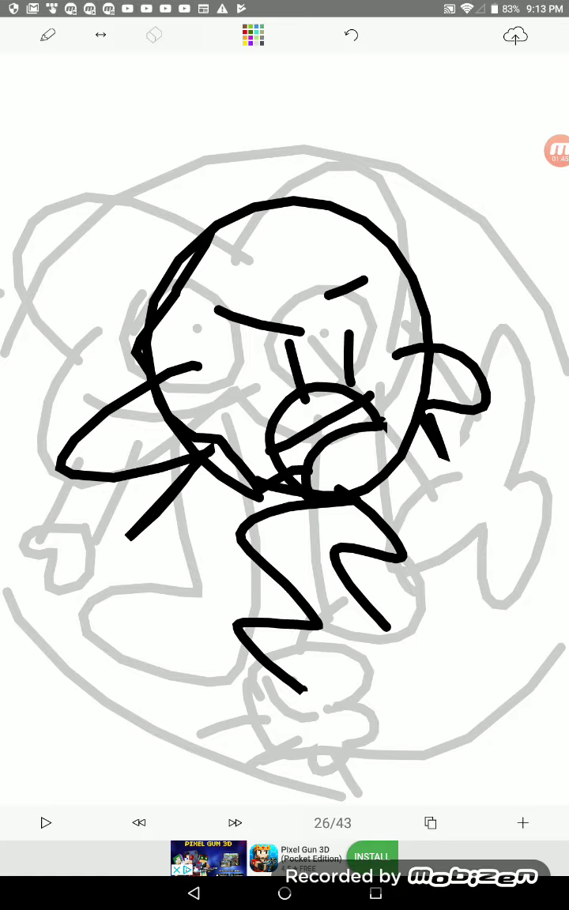
Advance one frame at a time through frames 27, 28, 29, 30 and 31
left_click(234, 822)
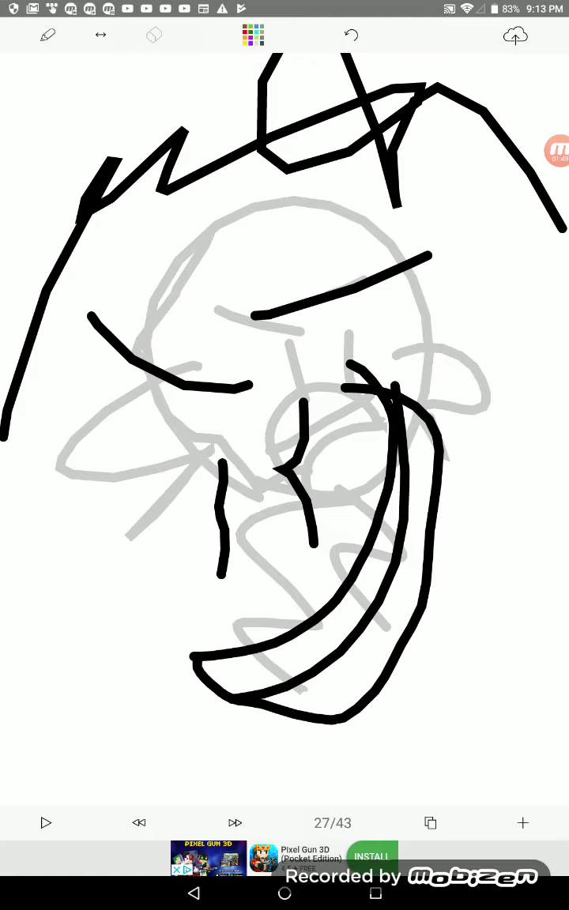
left_click(235, 822)
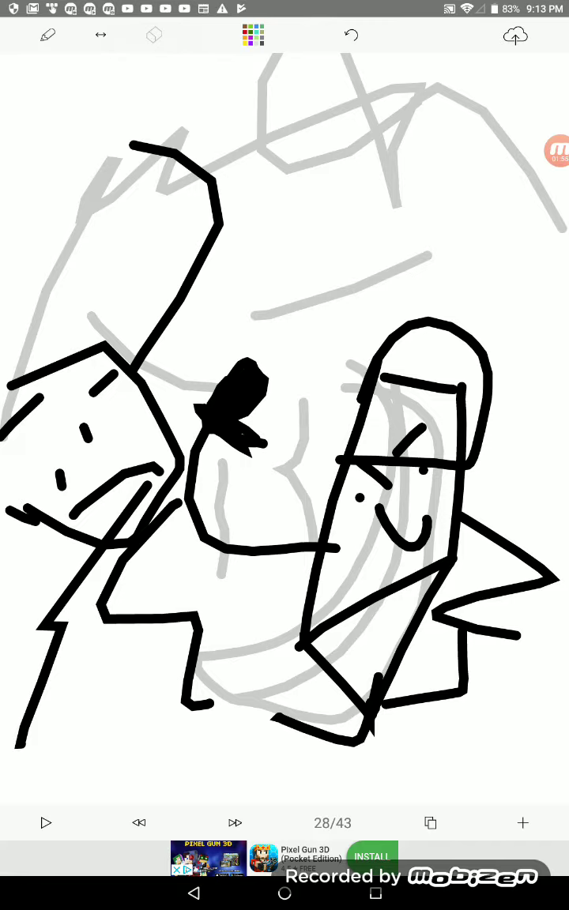
left_click(235, 822)
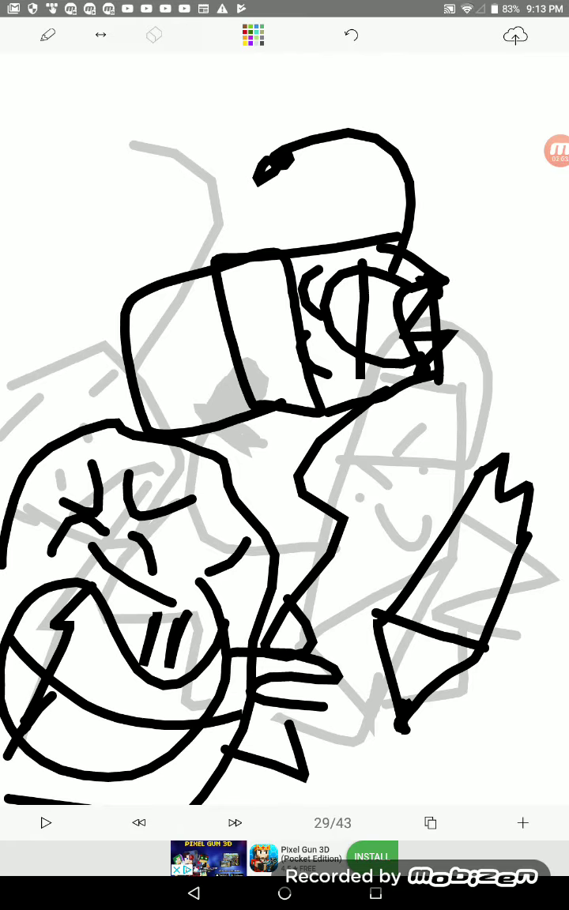
left_click(234, 823)
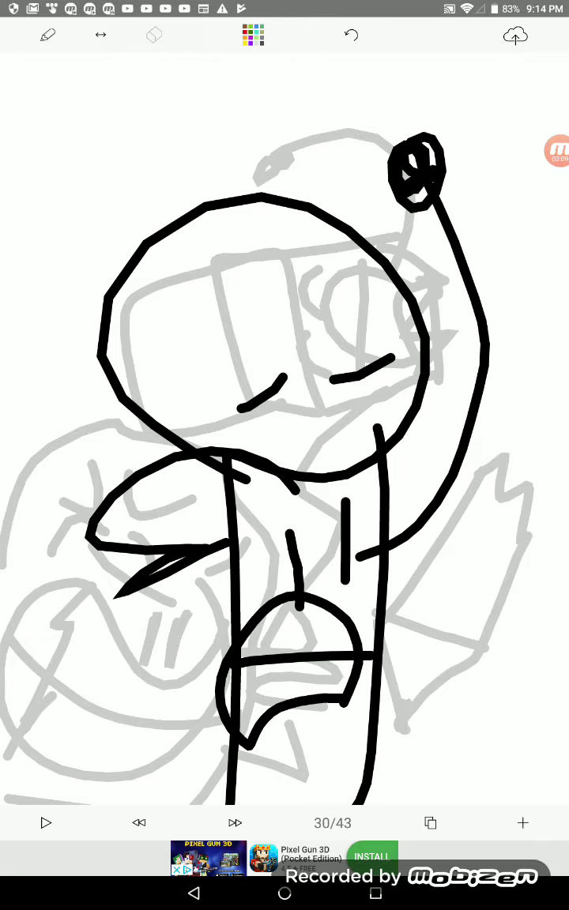
left_click(234, 822)
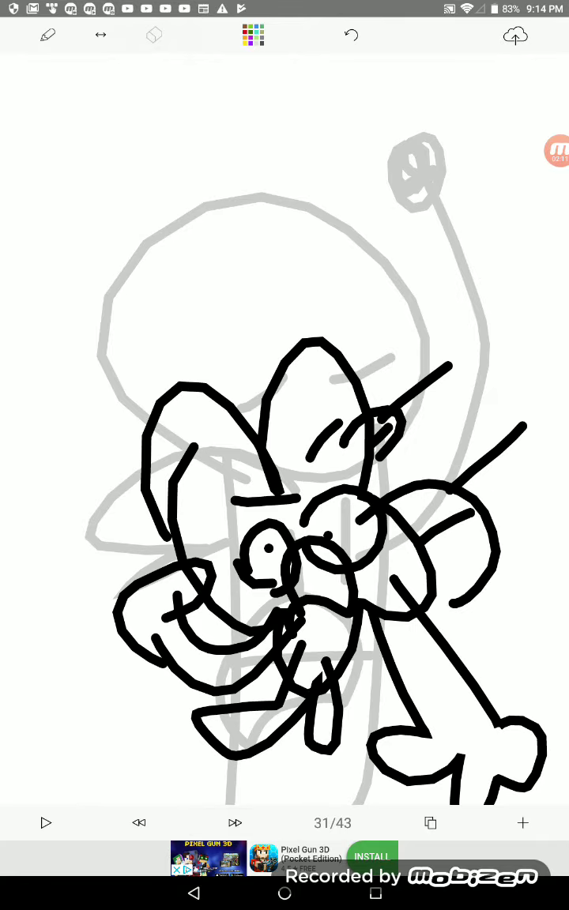
Advance frame by frame from 32 through 42 to the final title frame
left_click(235, 822)
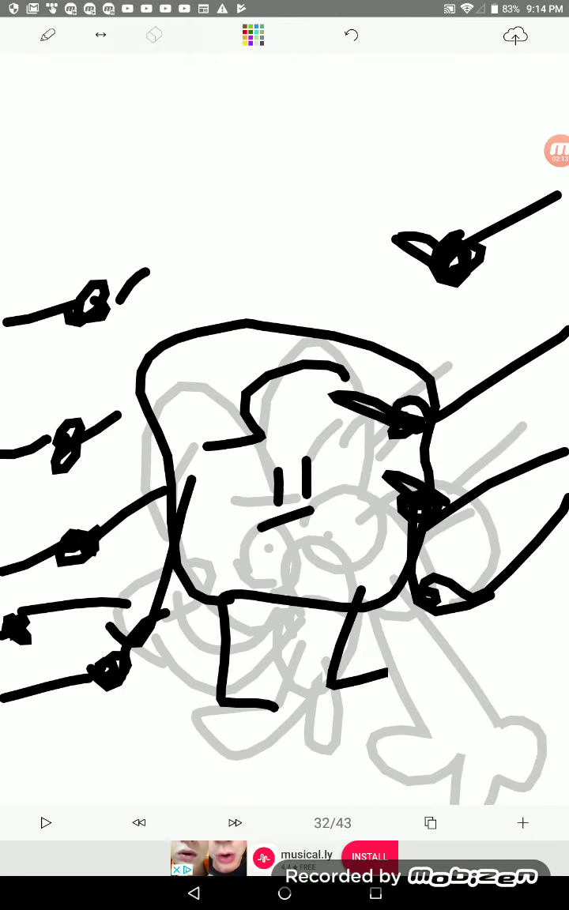
left_click(234, 823)
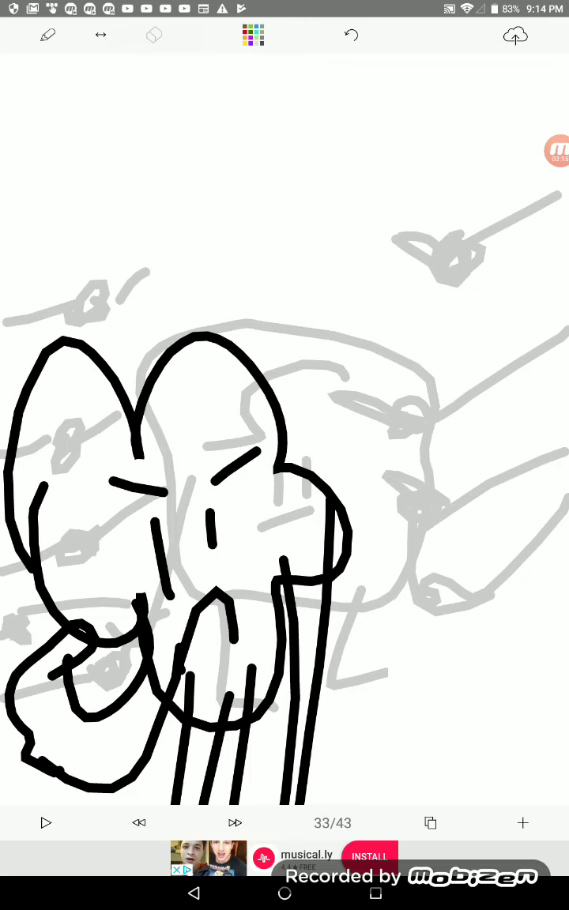
left_click(235, 822)
left_click(235, 822)
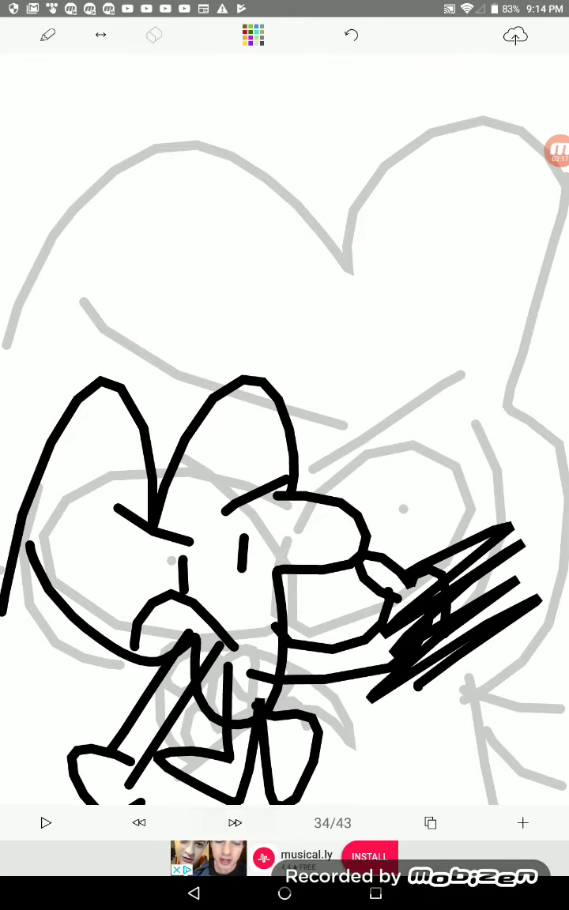
left_click(234, 822)
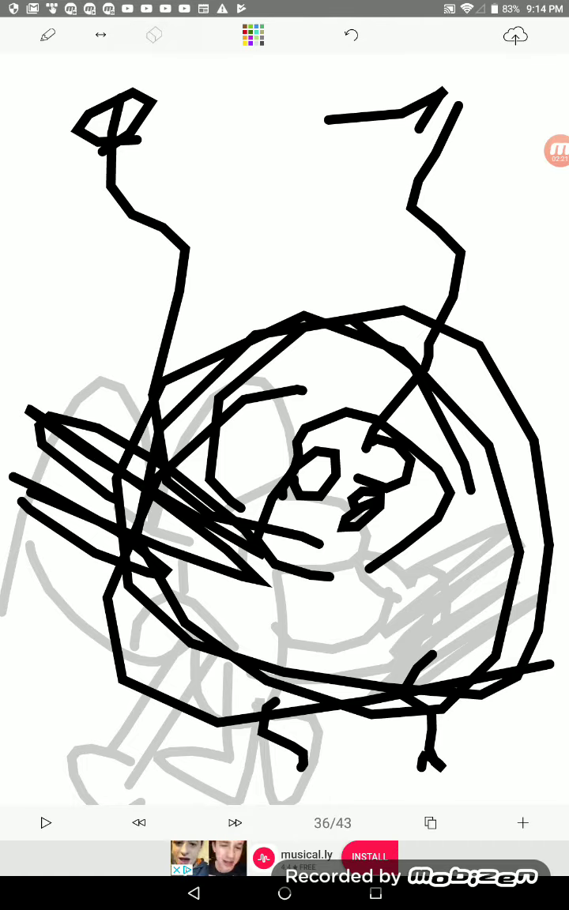
left_click(235, 822)
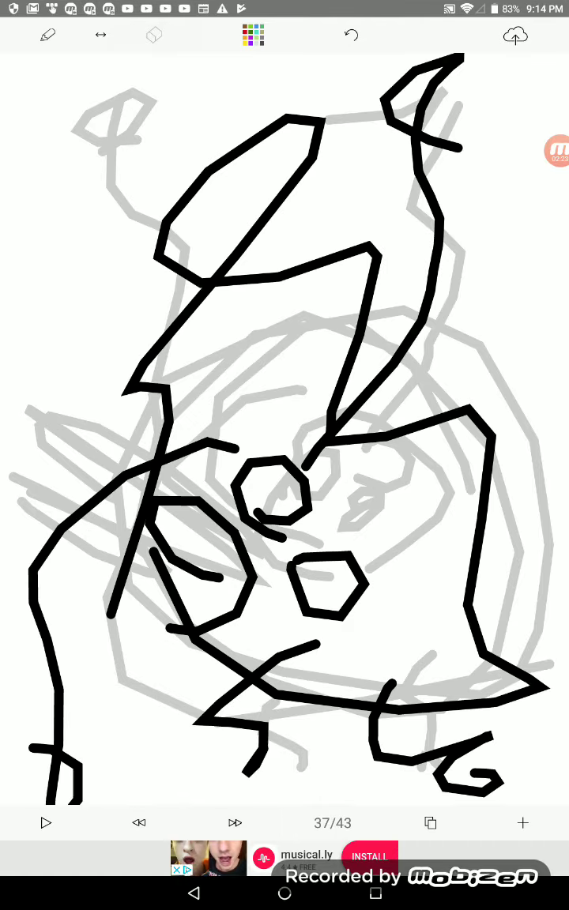
left_click(234, 822)
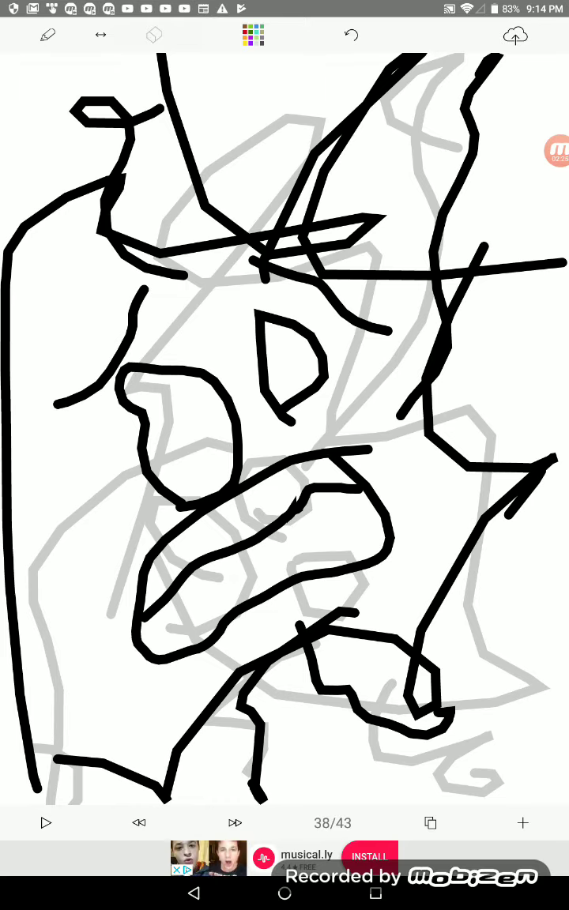
left_click(234, 822)
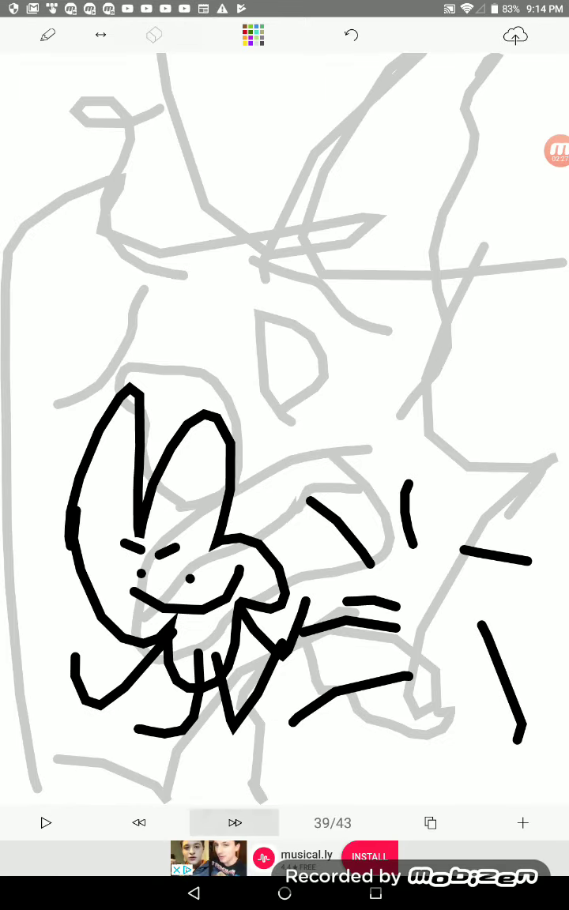
left_click(235, 822)
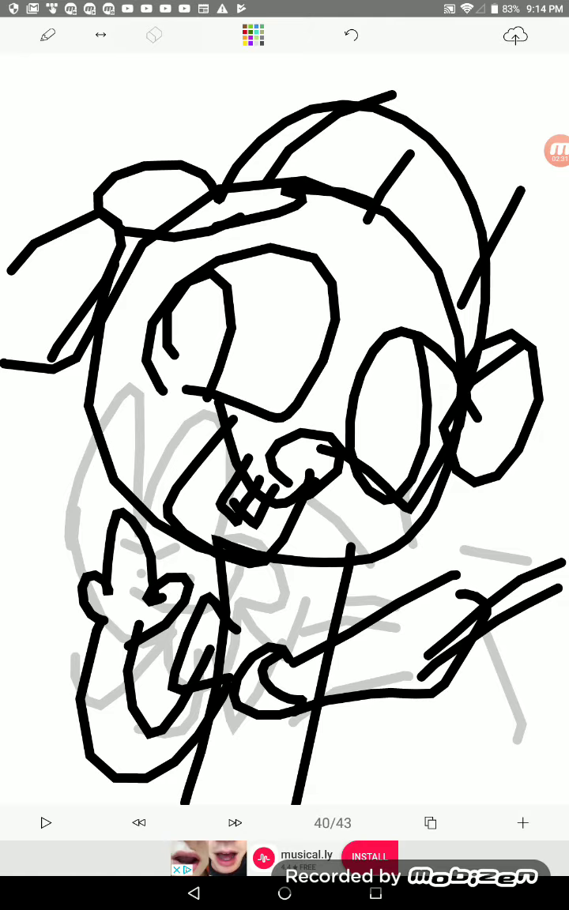
left_click(234, 823)
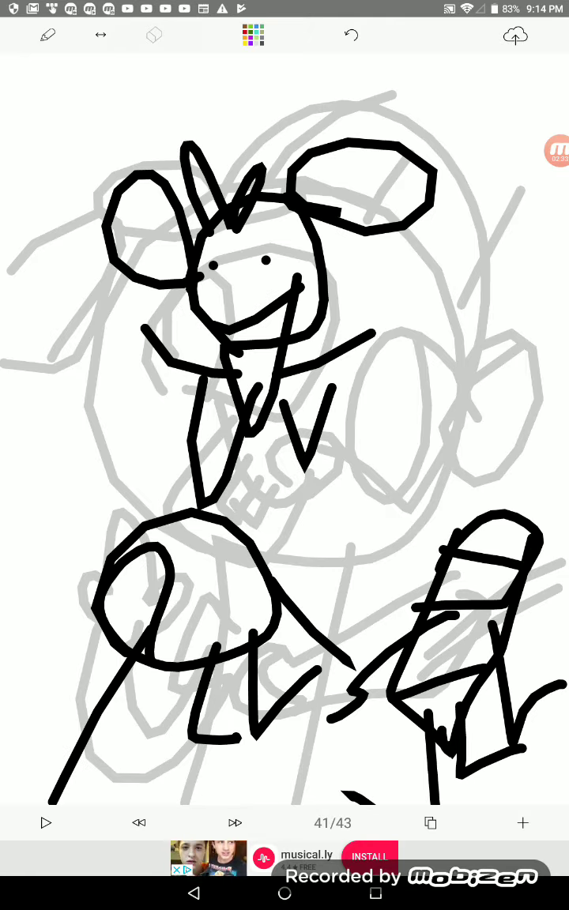
left_click(235, 822)
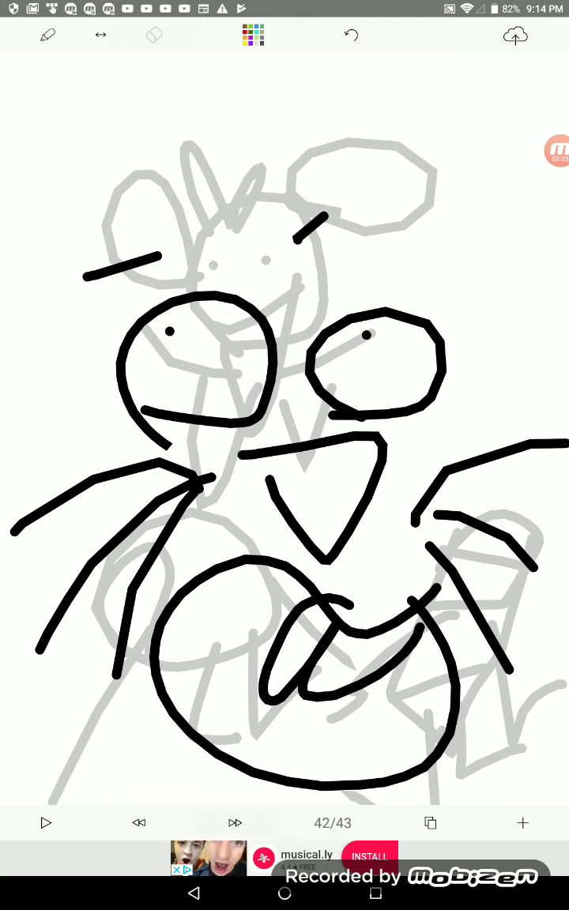
left_click(235, 822)
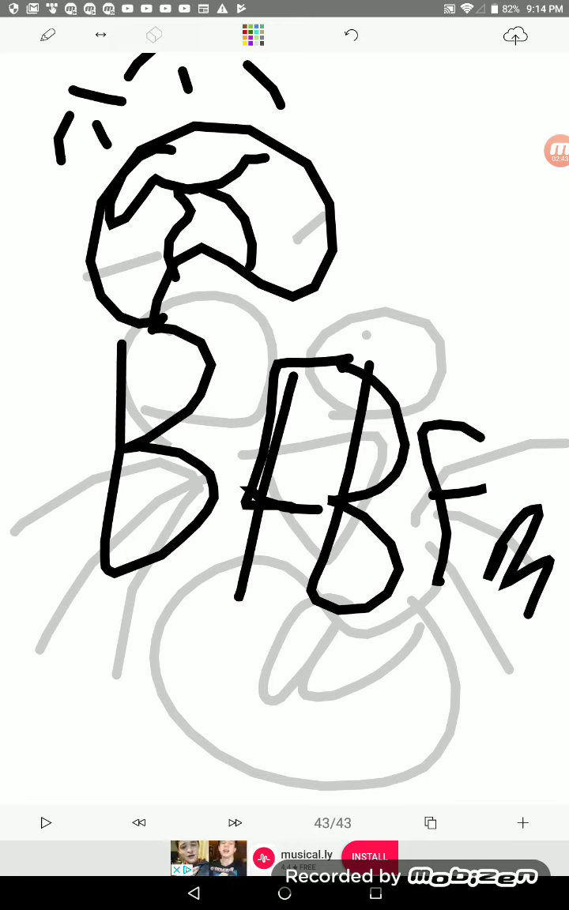
Tap near the top of the screen while final title frame 43 is shown
left_click(557, 150)
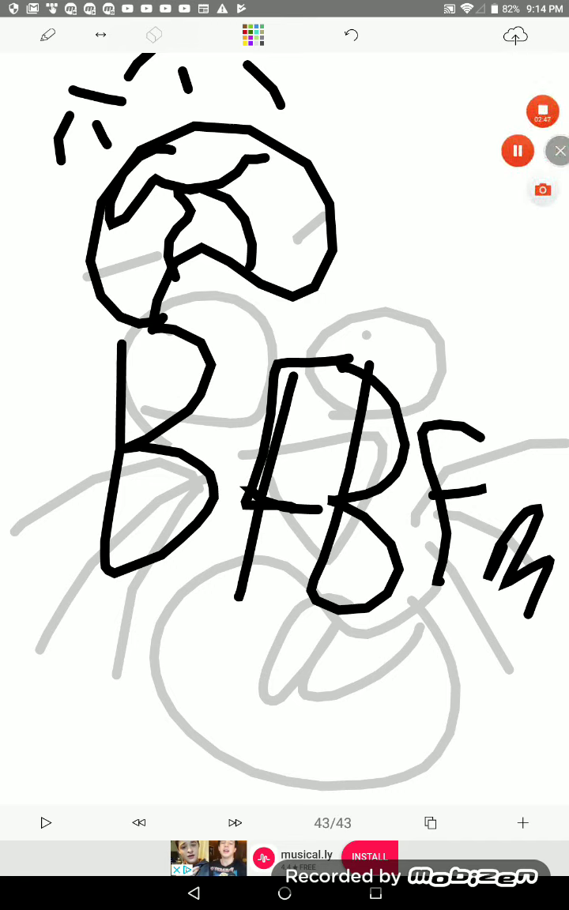